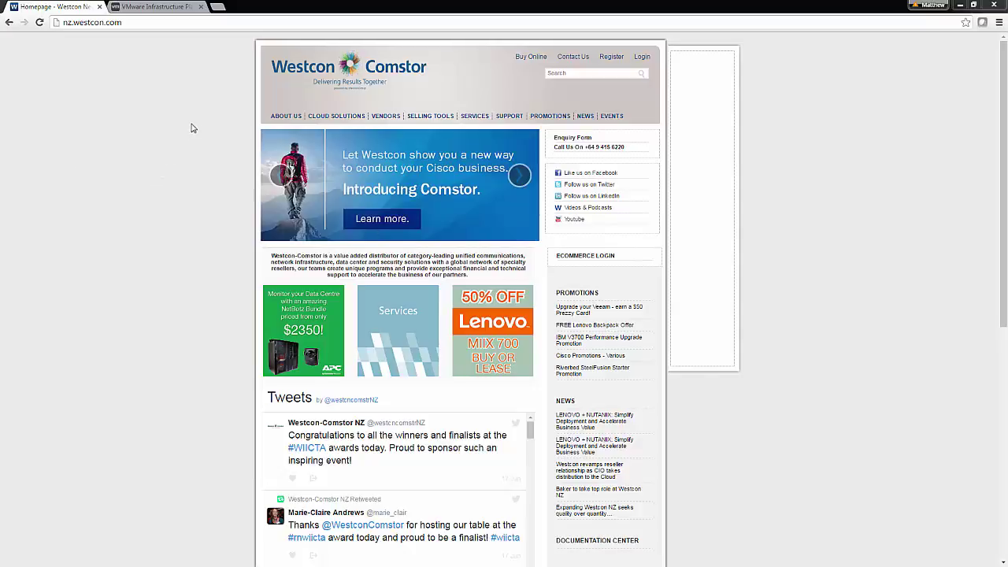
click(172, 9)
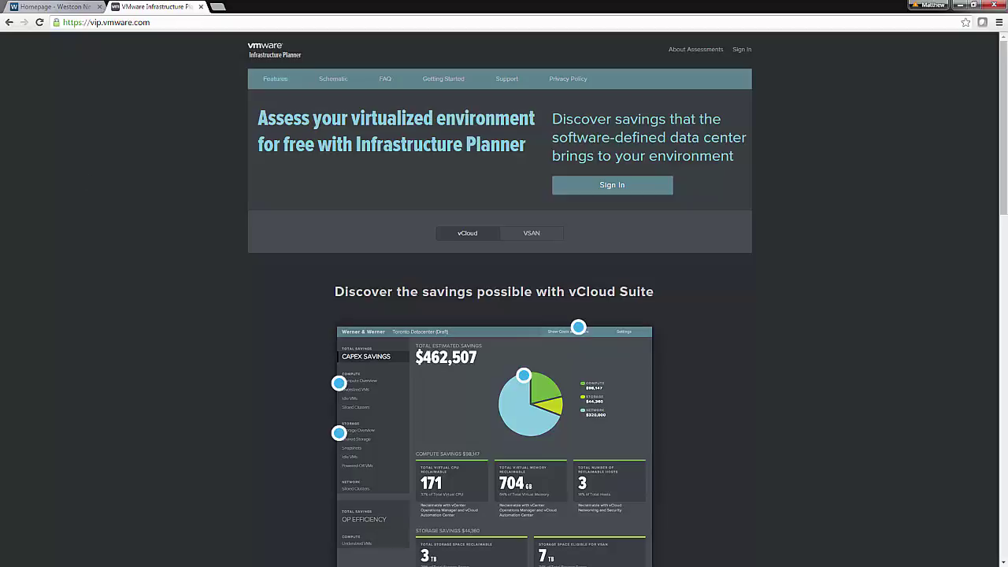
key(alt+Tab)
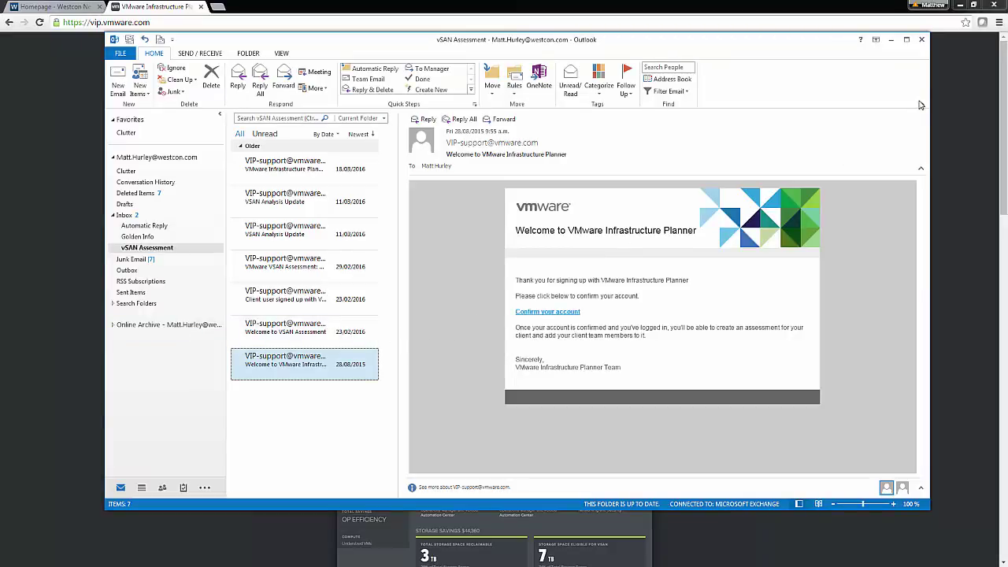
- Sign in to the partner account using the saved e-mail address and the account password
click(893, 41)
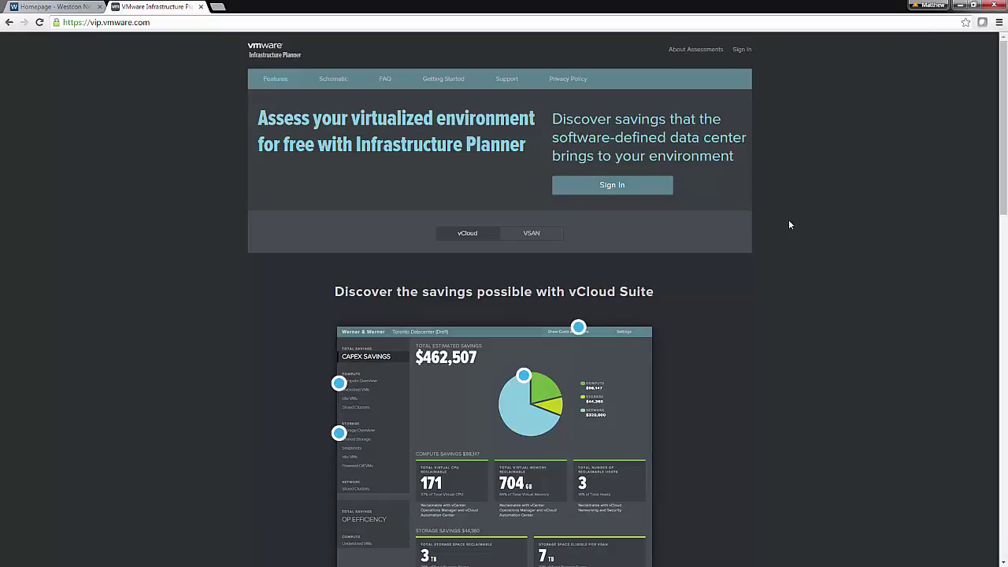
click(740, 50)
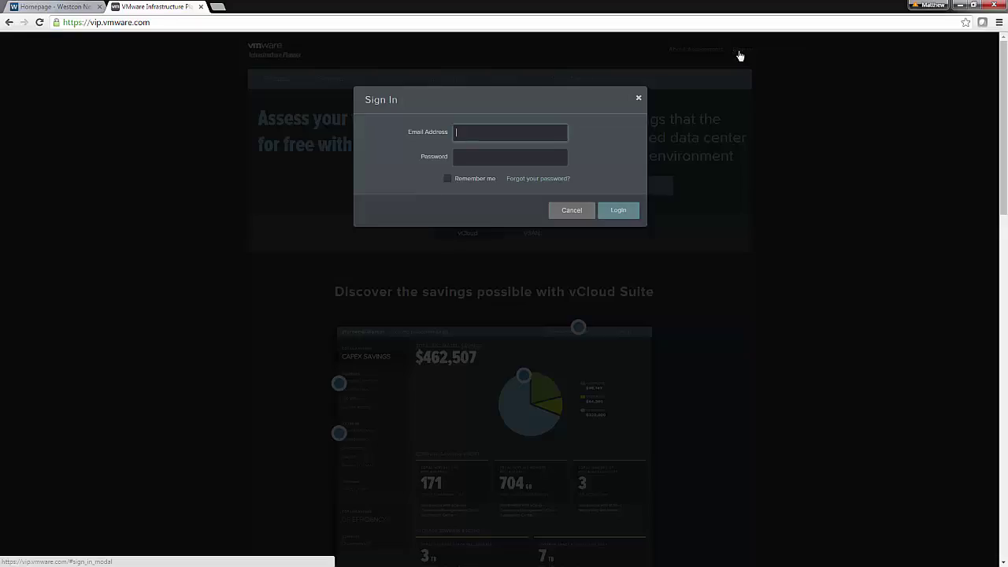
text(m)
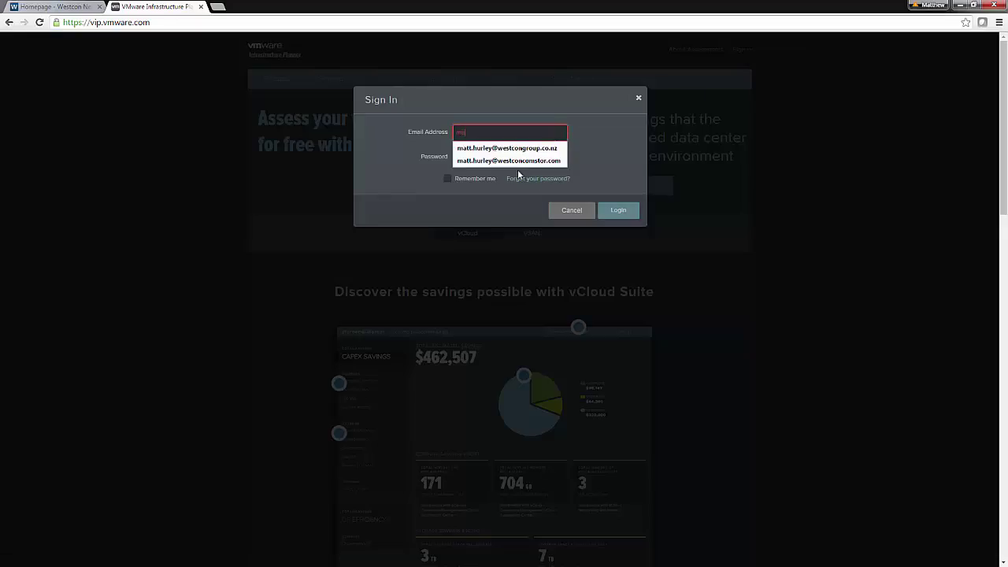
key(Down)
key(Tab)
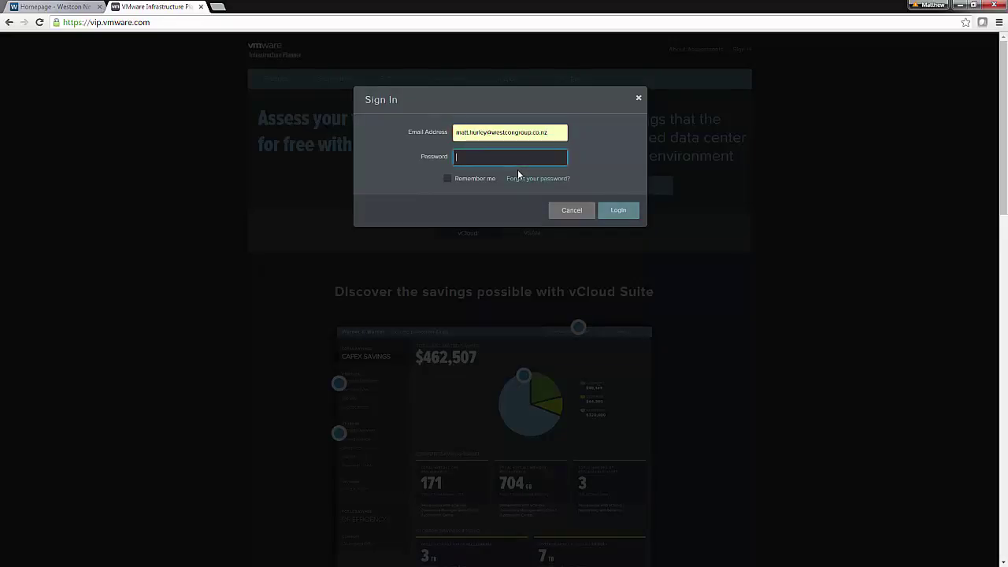
text(••••••••••••)
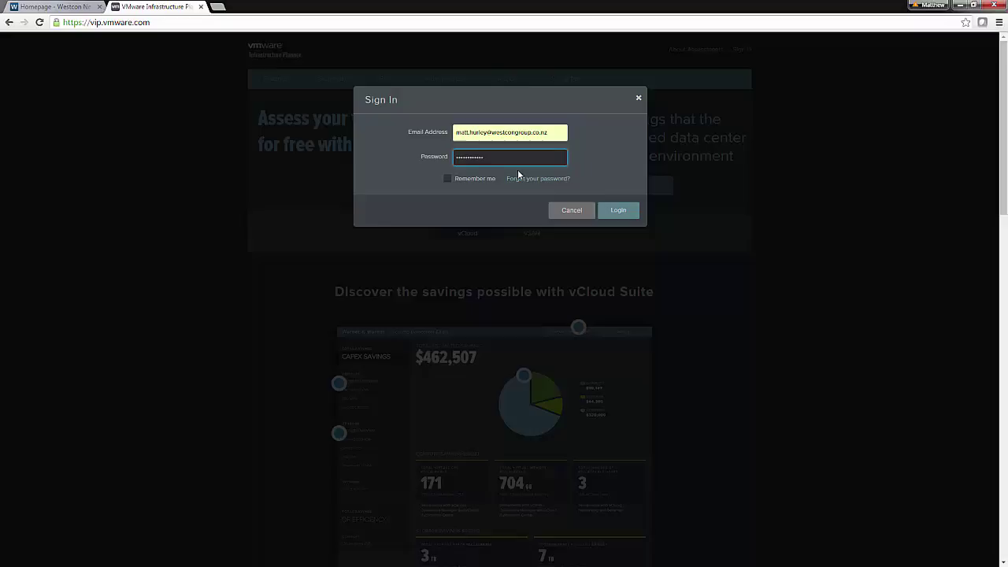
click(625, 211)
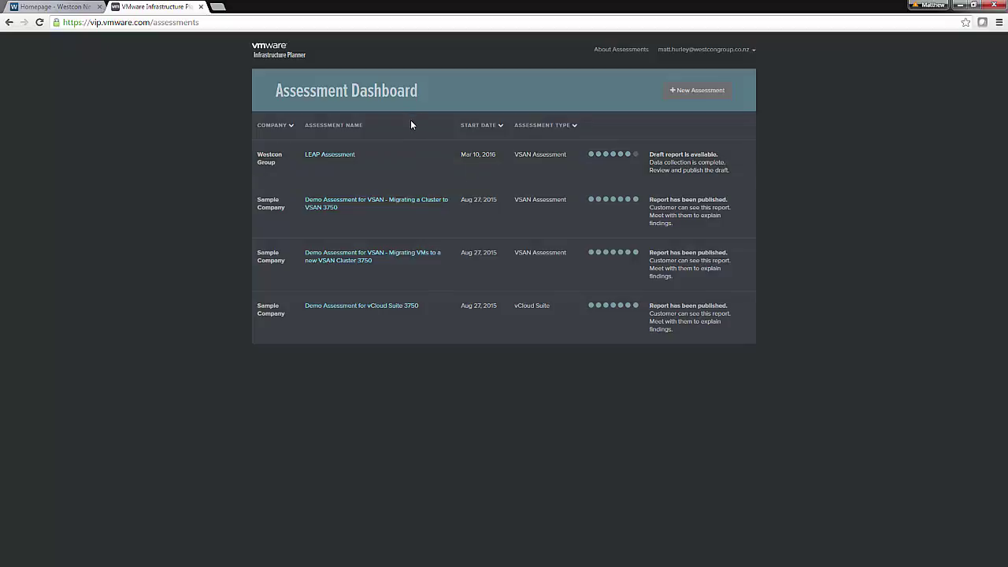
- Start a new VSAN assessment titled 'New vSAN Assessment'
click(696, 96)
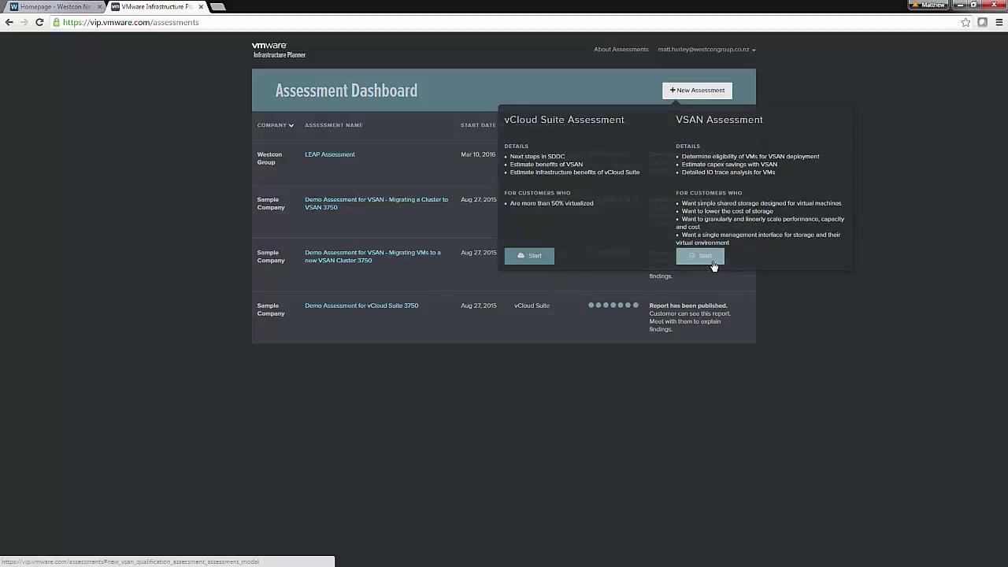
click(713, 265)
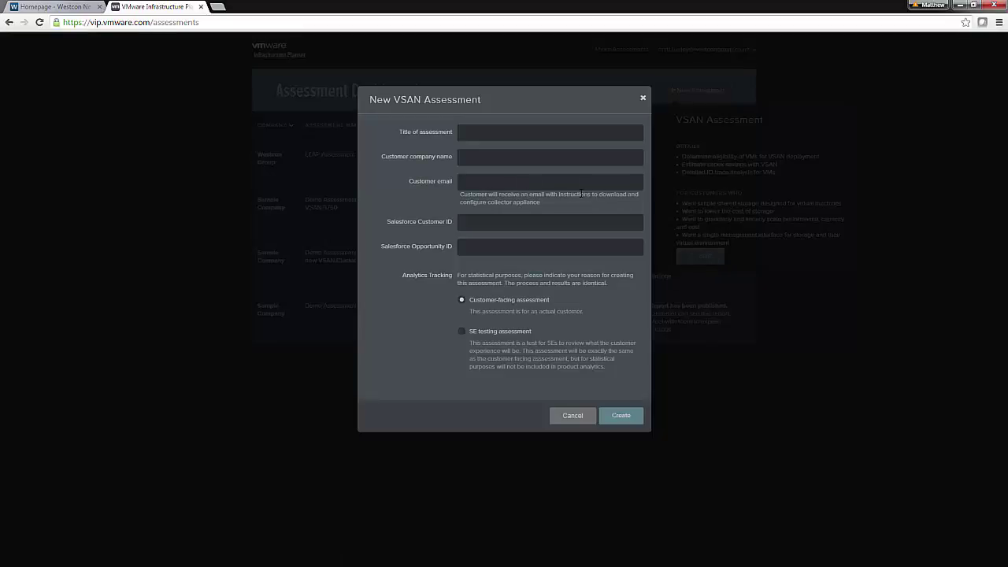
click(484, 133)
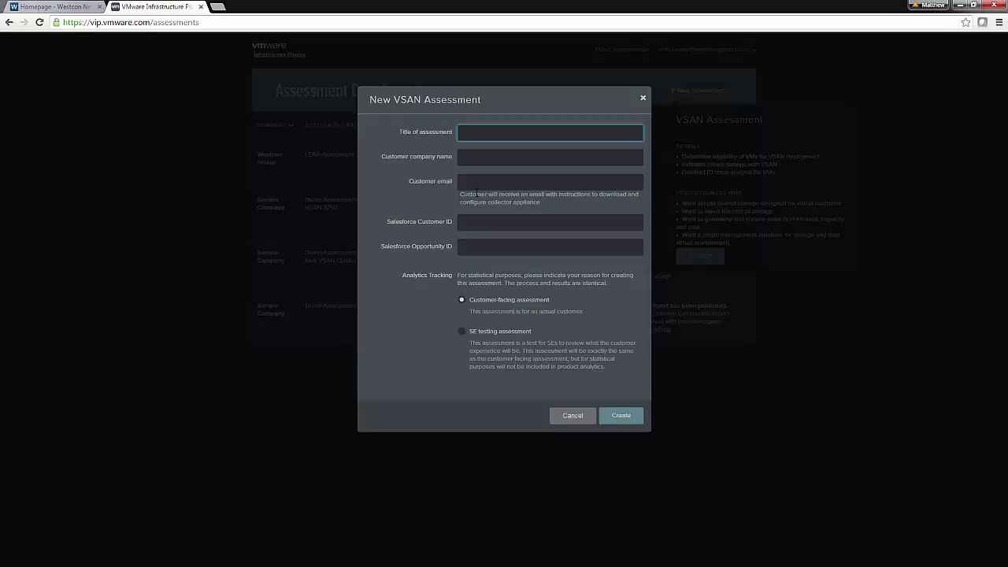
text(New vSAN Assessment)
key(Tab)
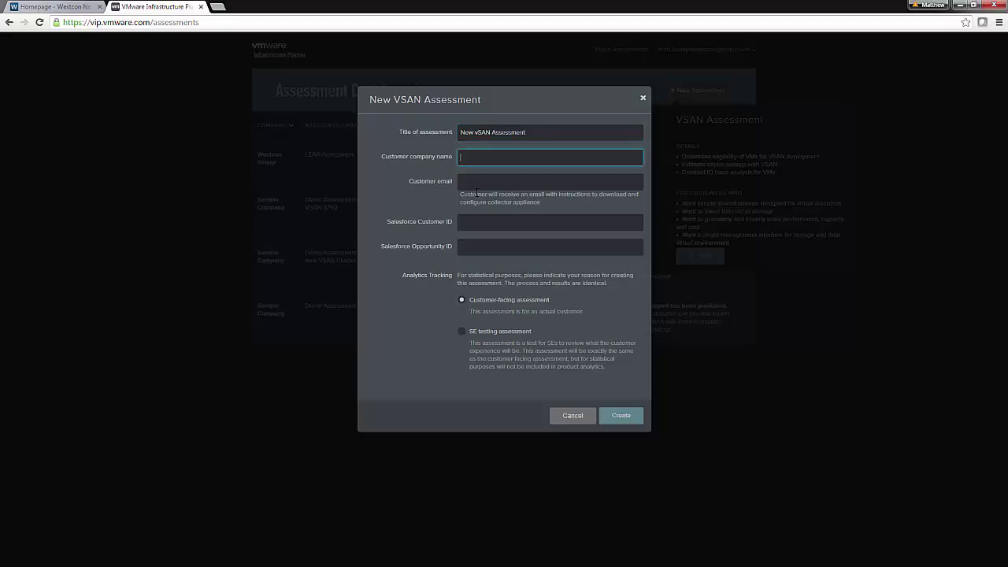
- Enter company 'Customer Company' and the suggested customer e-mail, then create the assessment
text(CUstom)
key(BackSpace)
key(BackSpace)
key(BackSpace)
key(BackSpace)
key(BackSpace)
key(BackSpace)
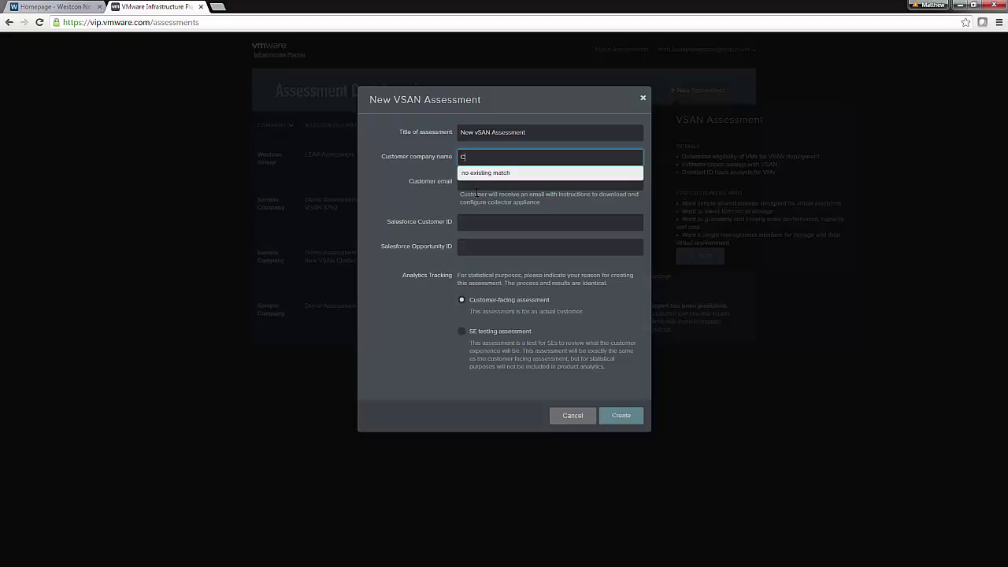
text(Customer Company)
key(Tab)
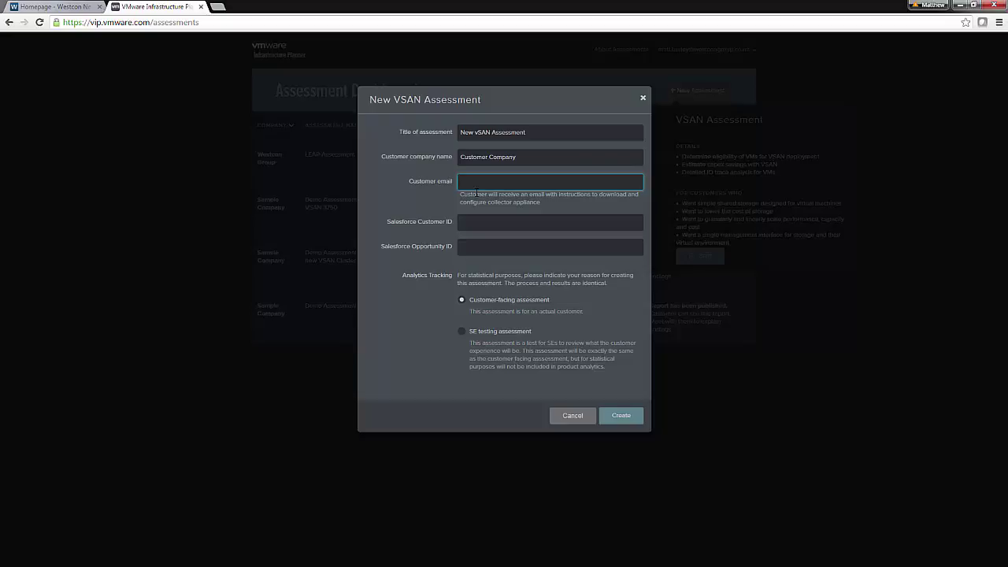
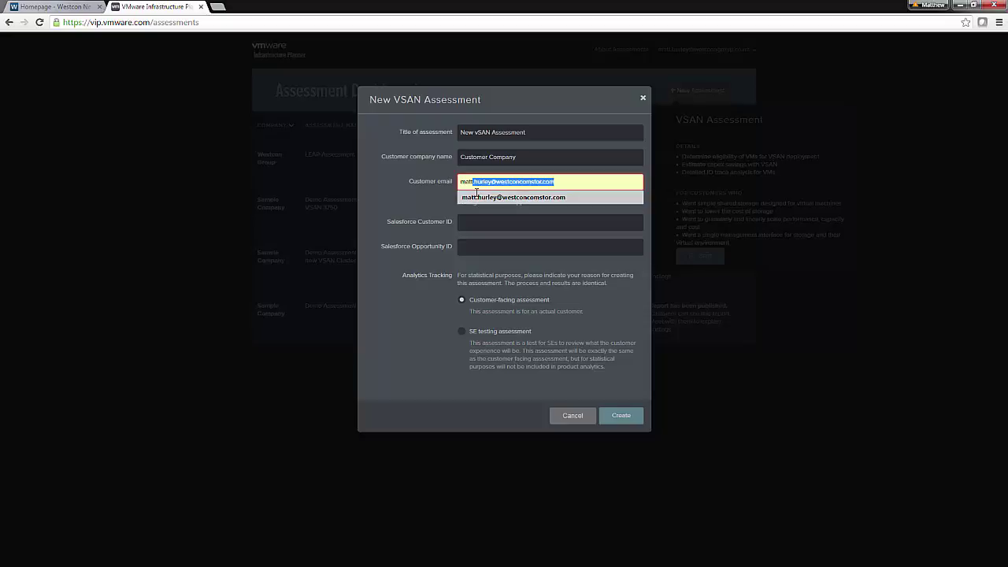
key(Right)
key(Tab)
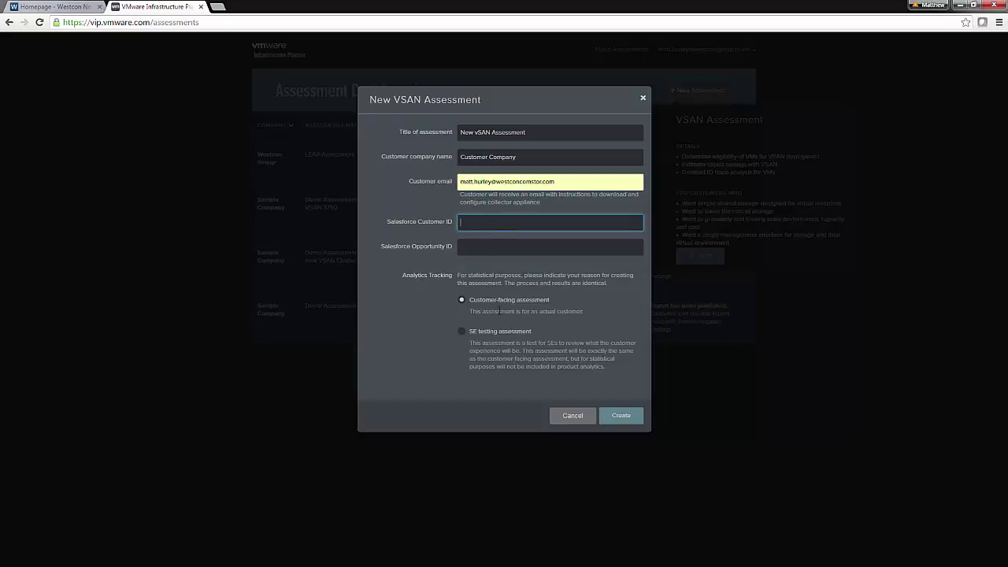
click(634, 415)
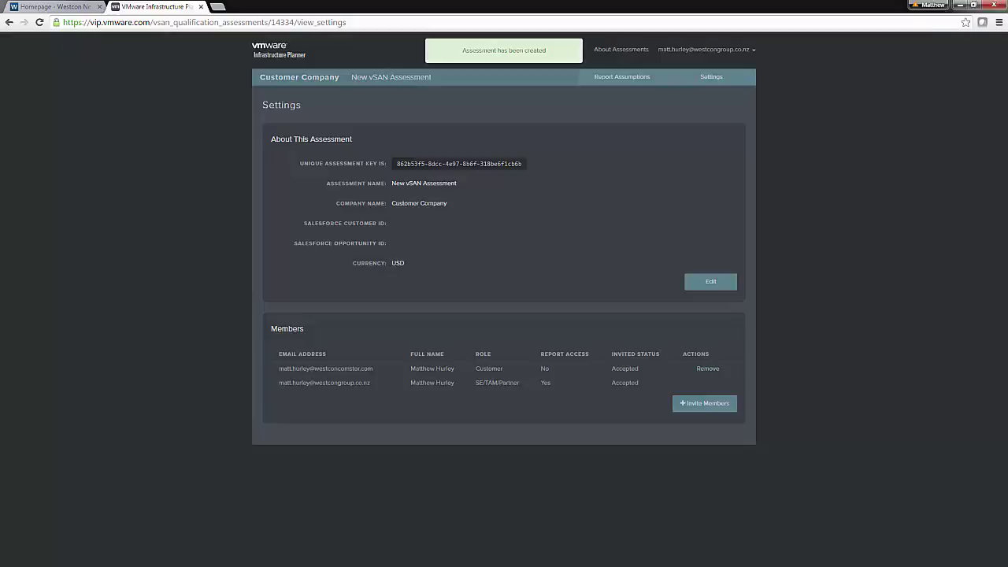
- In Outlook, open the Welcome to VSAN Assessment invite and its account confirmation link
key(alt+Tab)
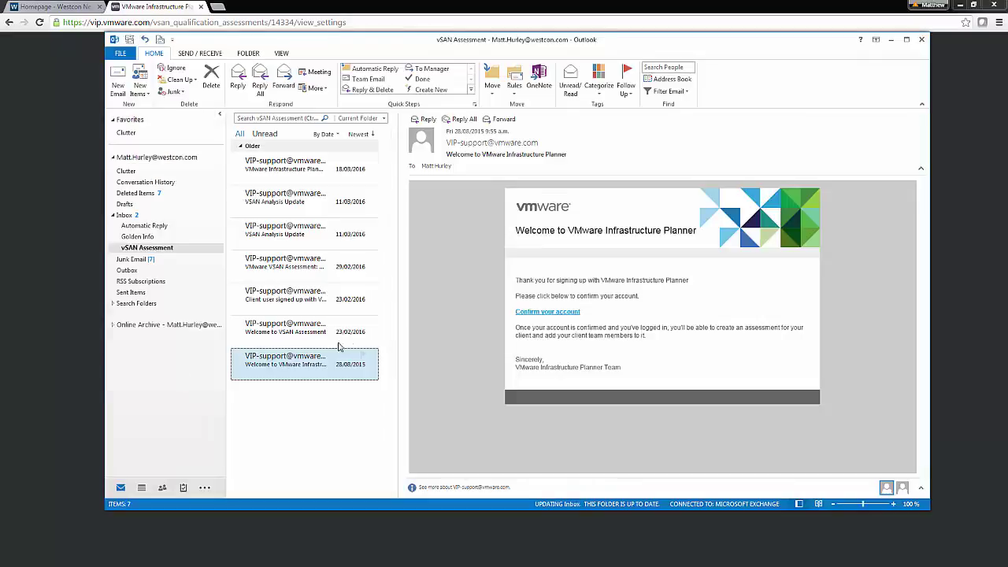
click(319, 335)
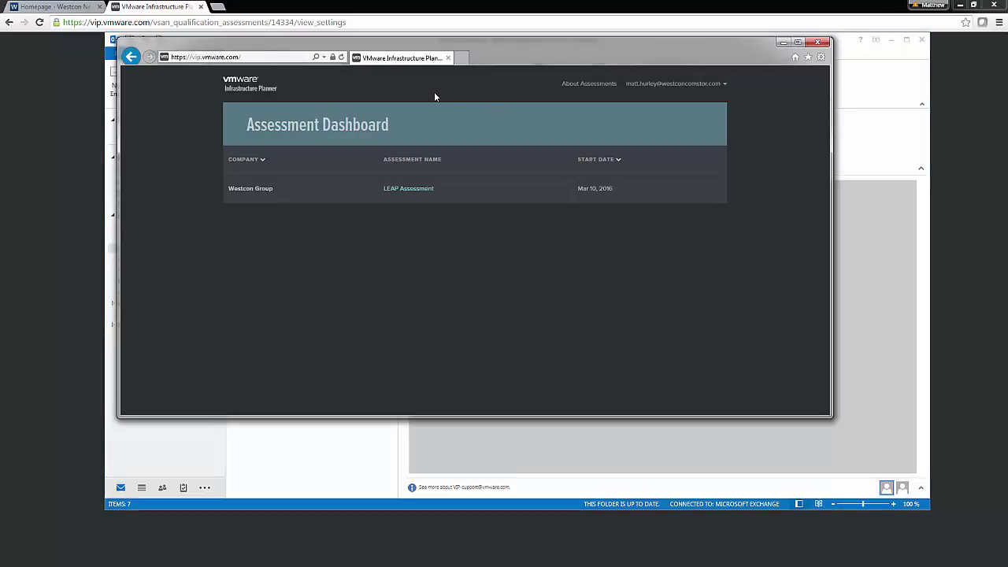
- Reload the customer's dashboard to list New vSAN Assessment, then minimize that browser
click(423, 190)
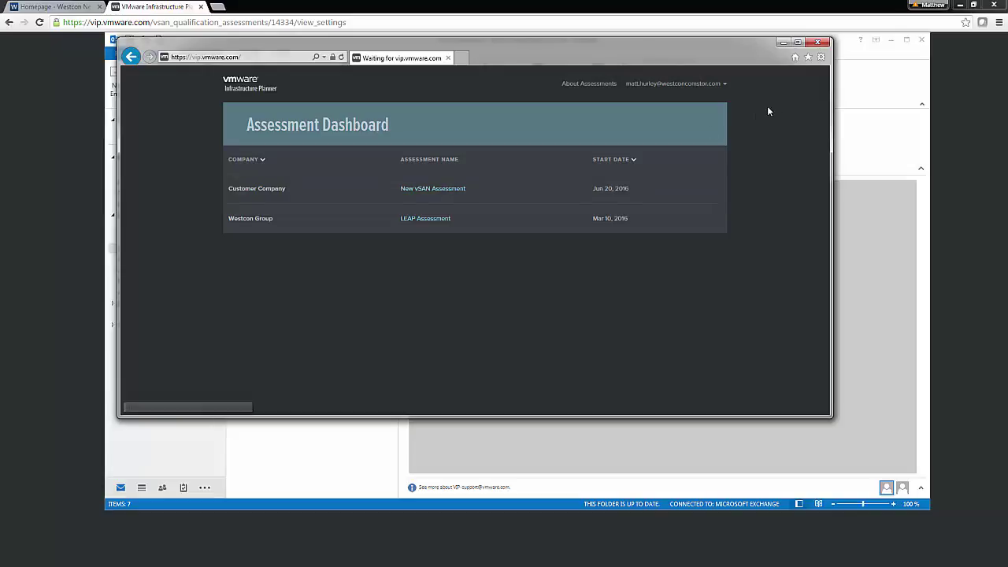
click(783, 43)
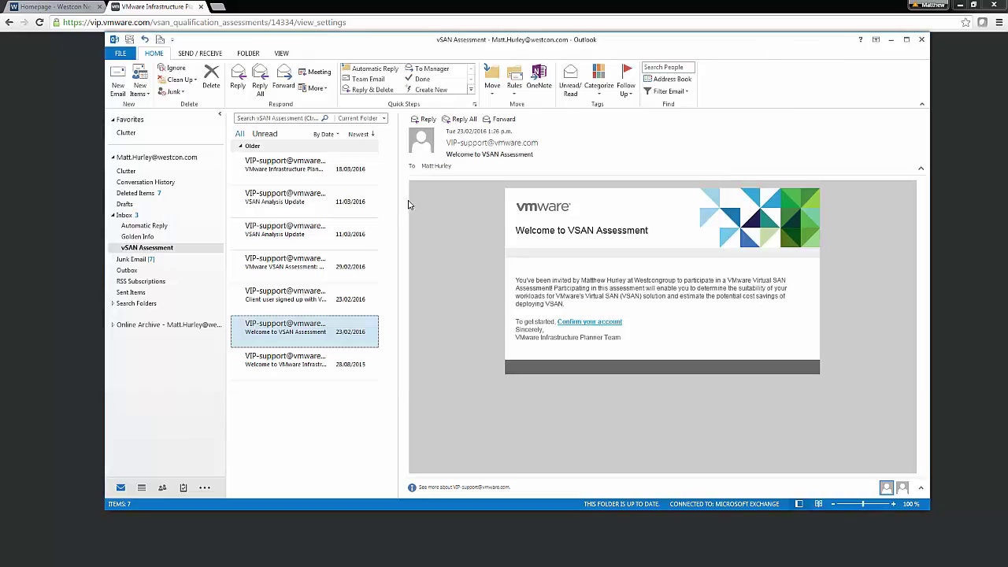
- Read the sign-up, data collection started, VSAN Analysis Update and collection complete notifications
click(286, 304)
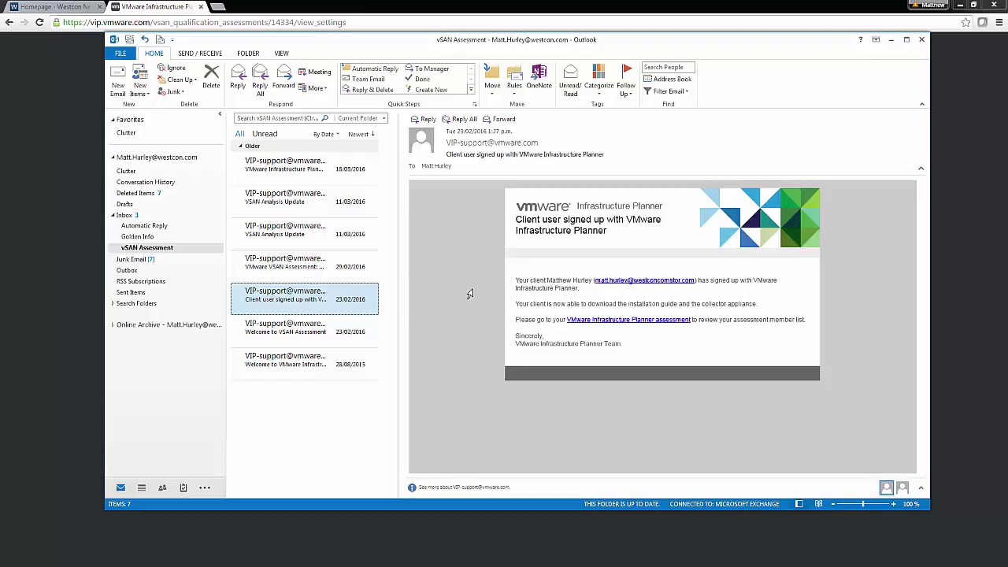
click(276, 262)
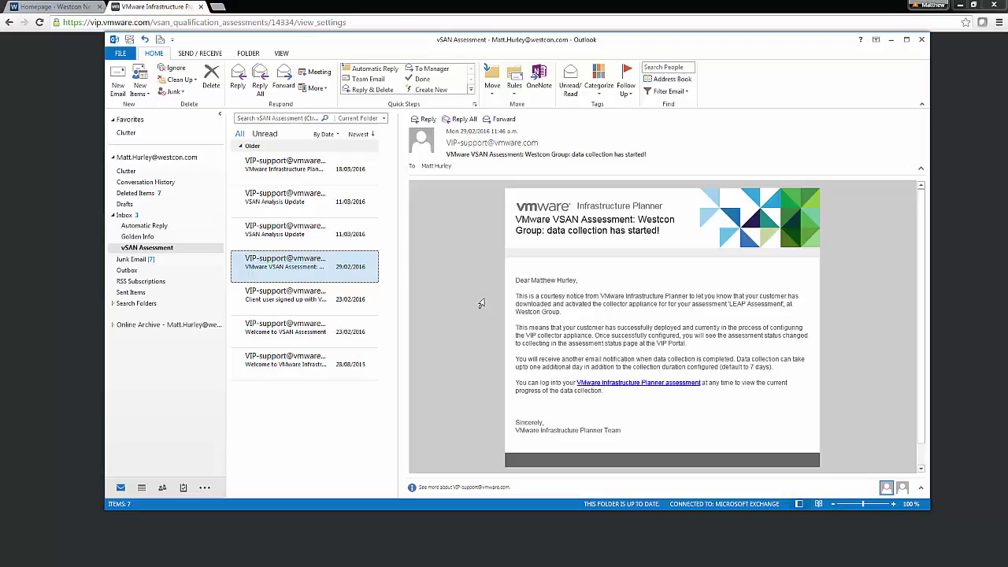
click(268, 230)
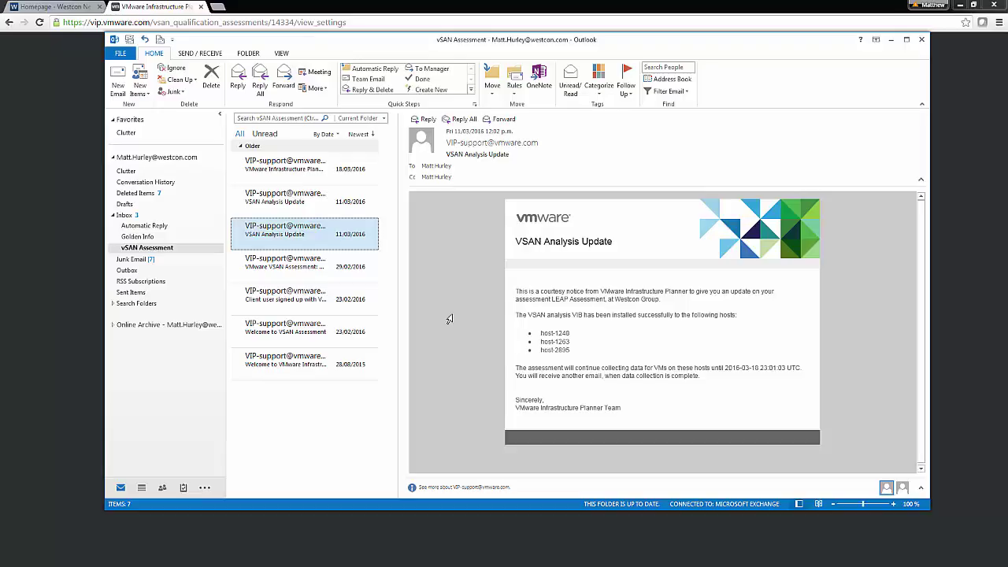
click(296, 170)
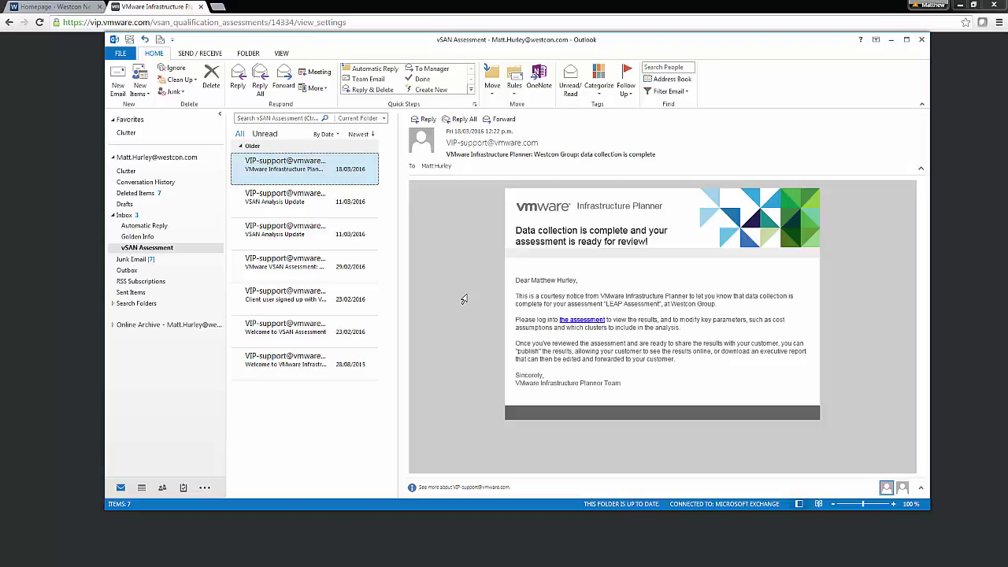
- Open the LEAP Assessment's analysis: Hybrid VSAN recommended for 15 VMs, 1.3 TB usable
click(64, 263)
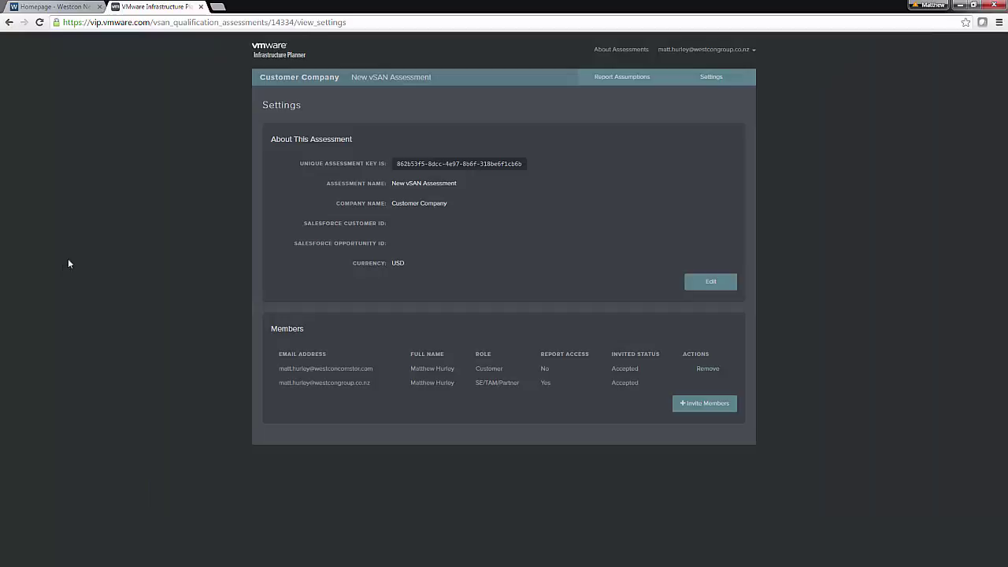
click(272, 53)
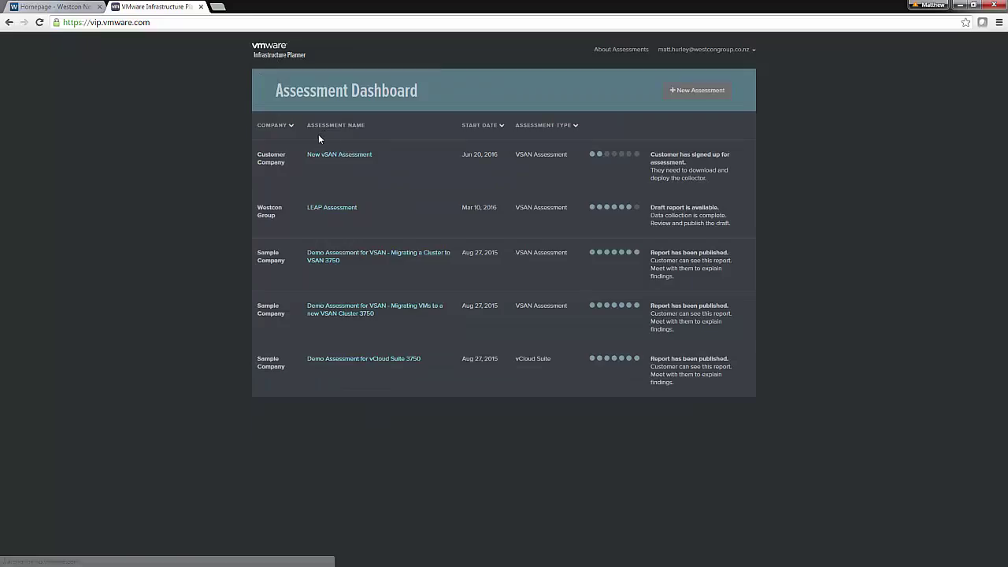
click(331, 210)
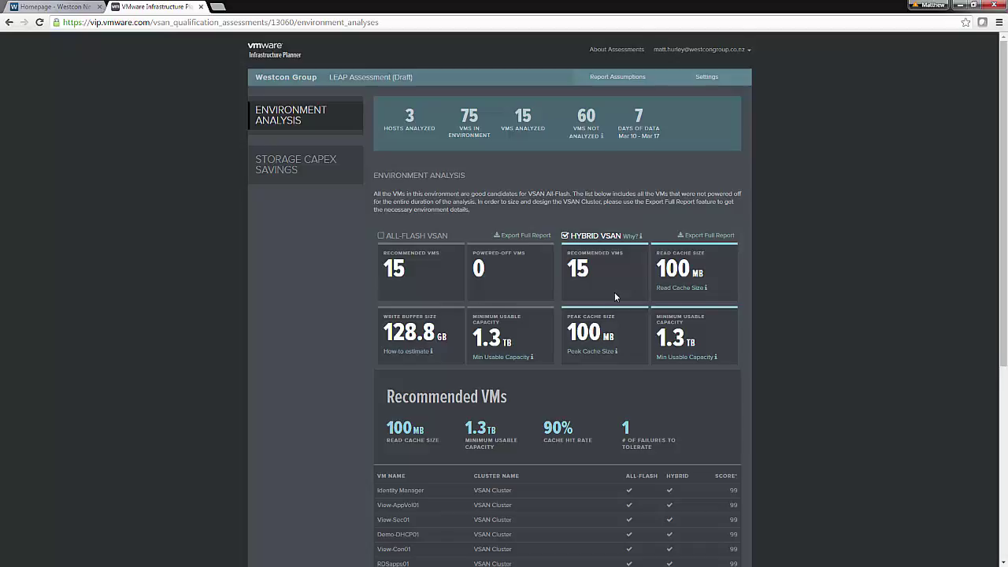
scroll(614, 292, down, 3)
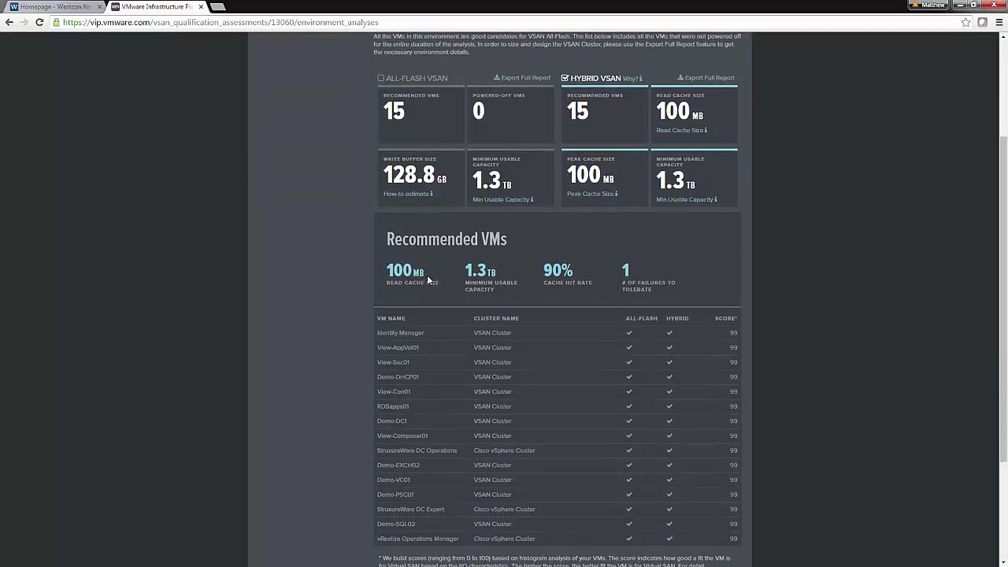